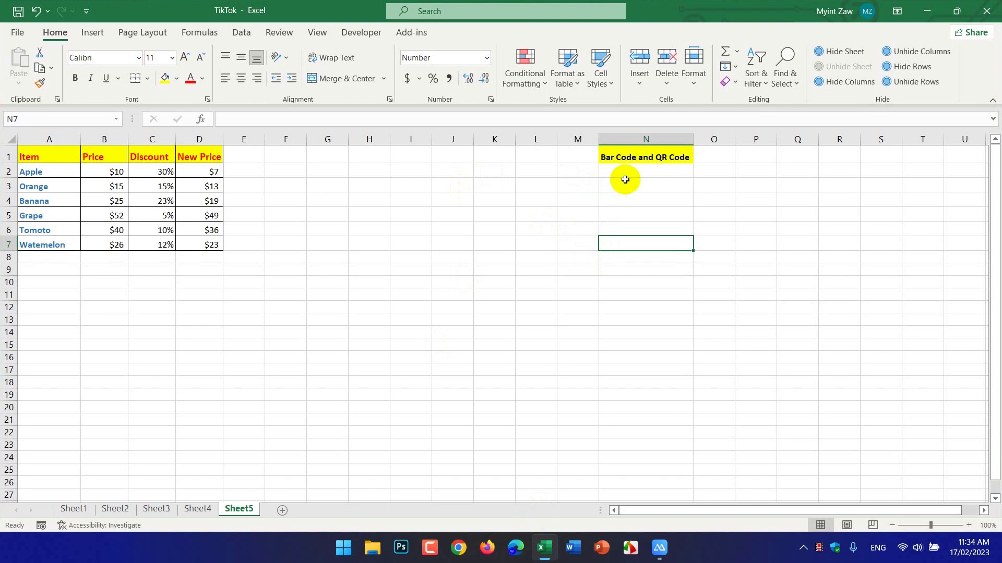
Select cell N2 and add the Mobile Data Collection - Scan-IT to Office add-in from the Office store, accepting its license terms
left_click(625, 174)
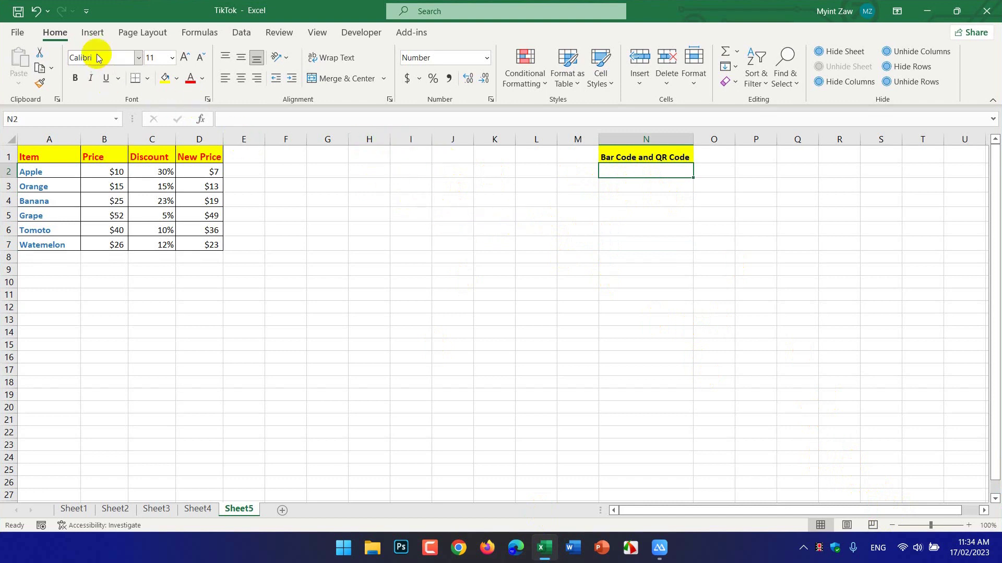
left_click(99, 35)
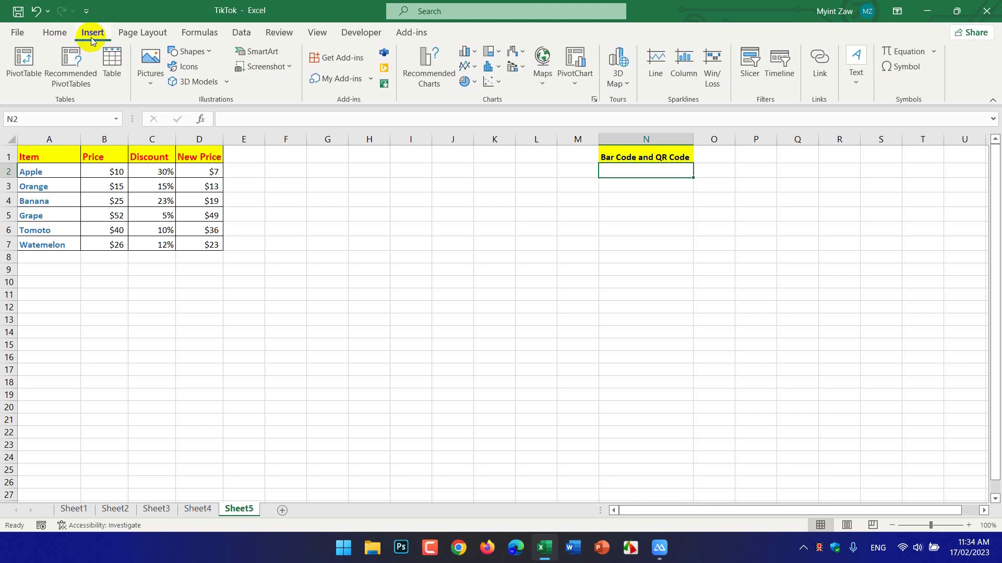
left_click(343, 79)
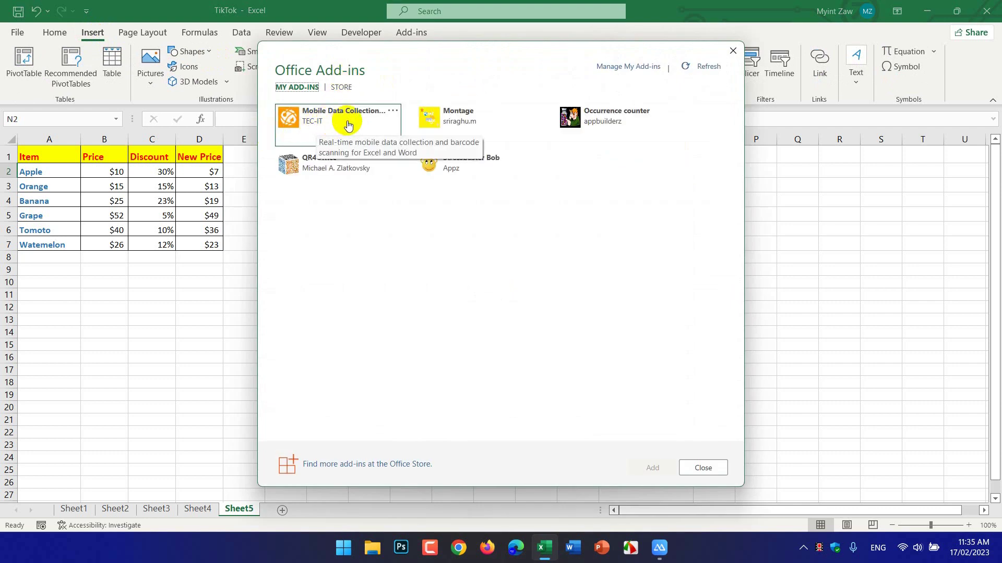
left_click(340, 88)
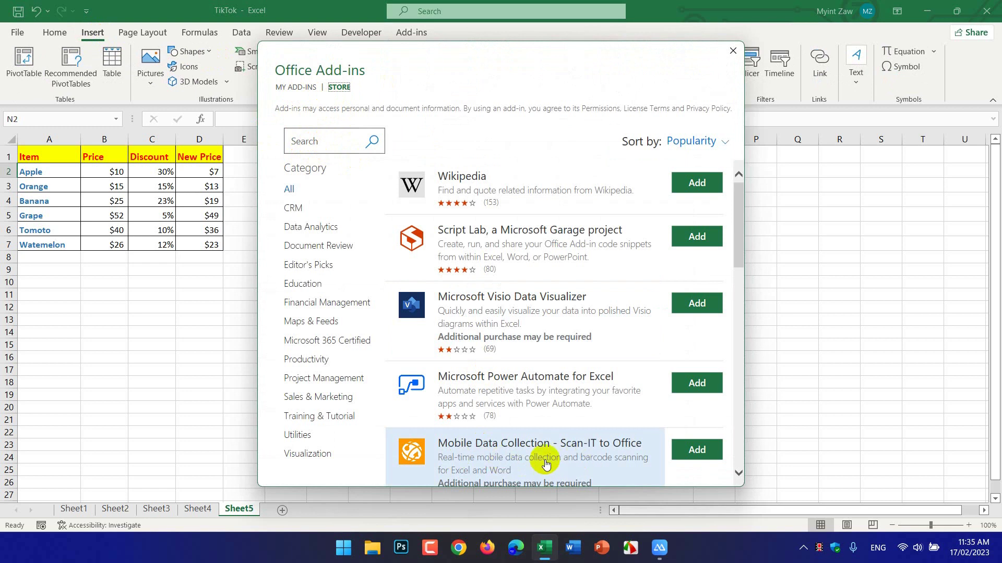
left_click(707, 456)
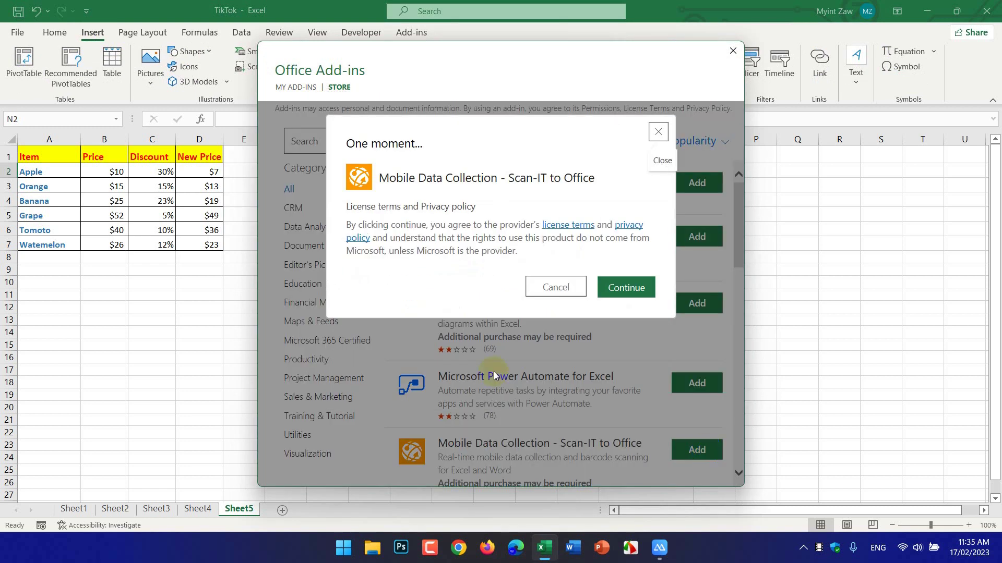
left_click(629, 287)
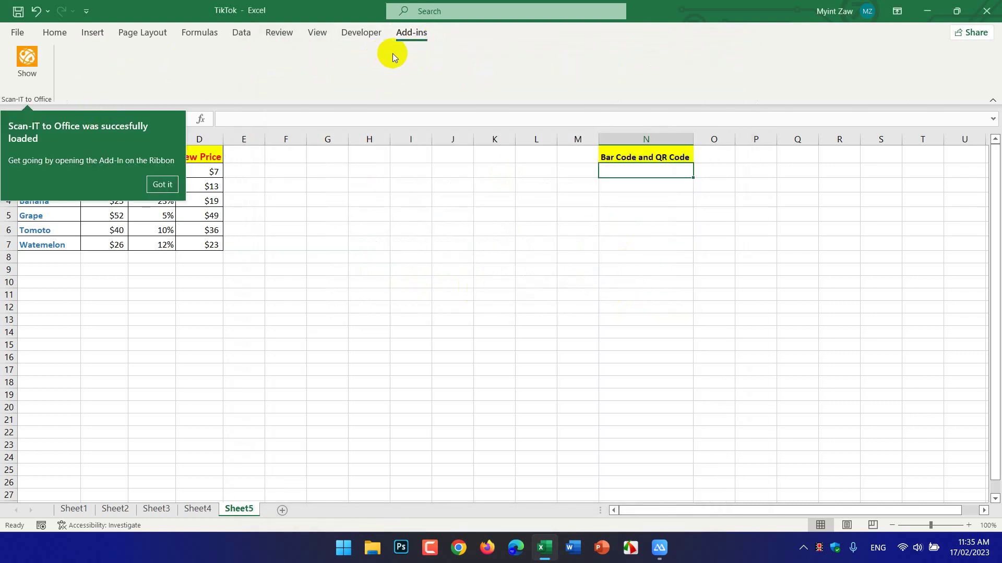
Dismiss the add-in's loaded notice and show the Scan-IT to Office pane with its phone pairing code
left_click(162, 185)
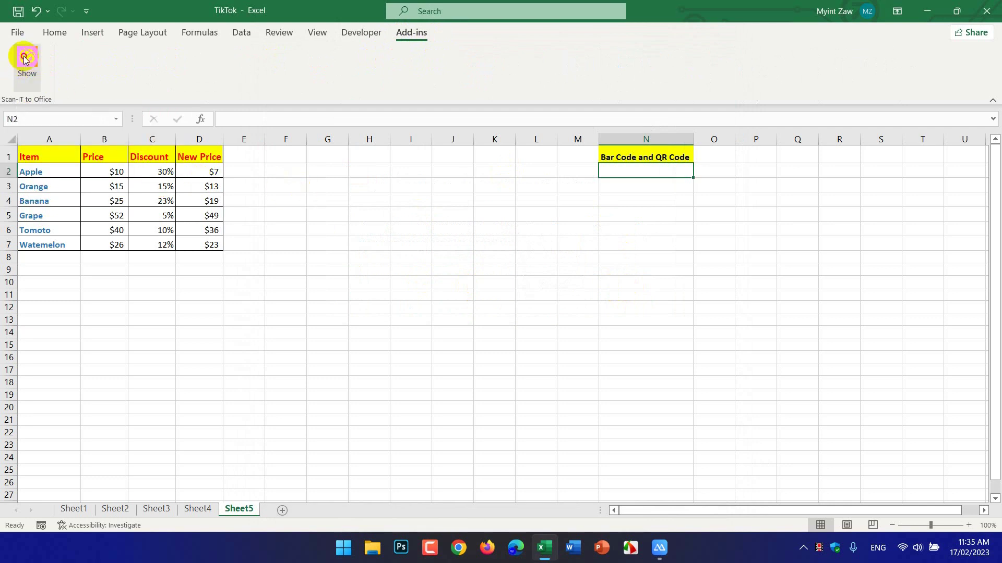
left_click(25, 57)
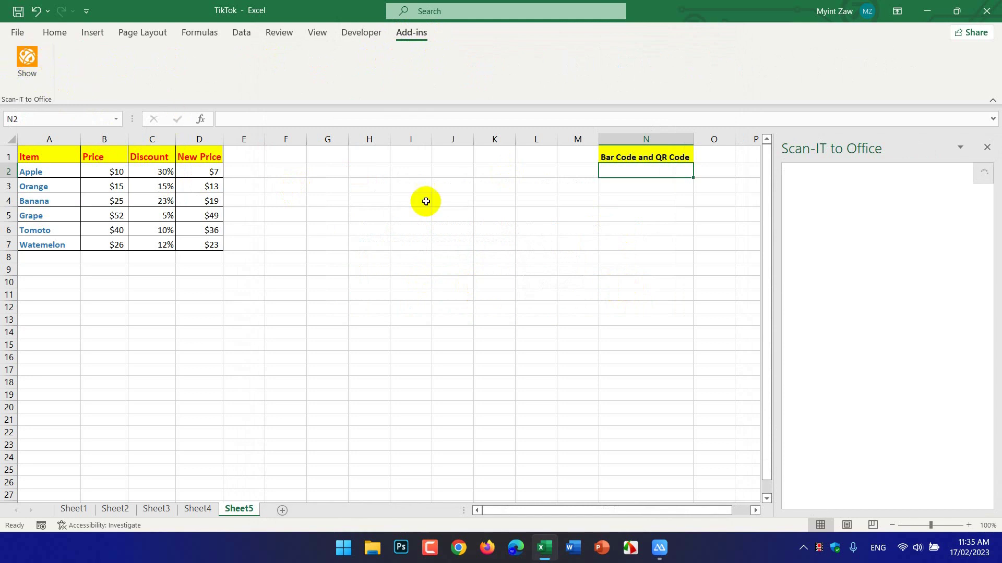
left_click(861, 285)
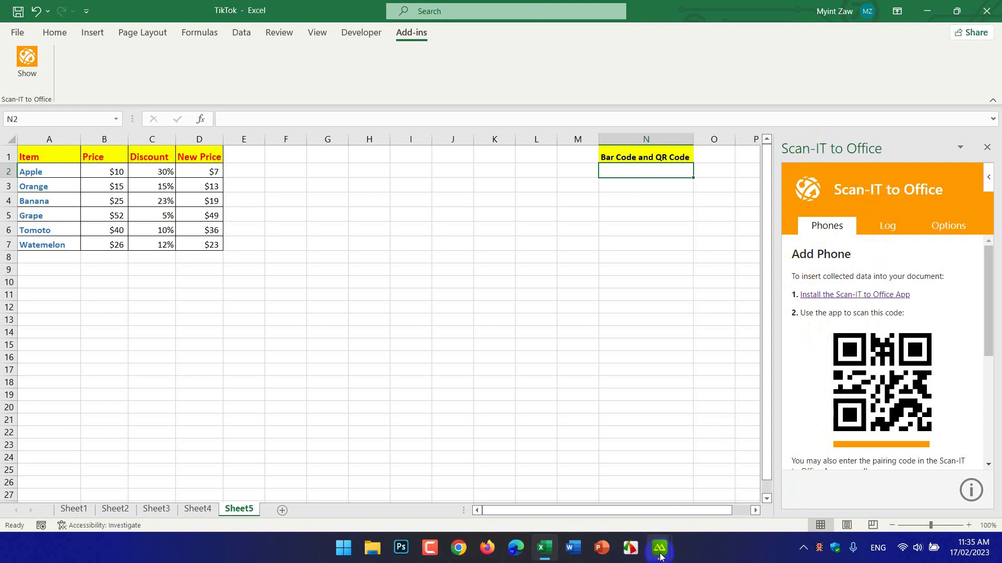
Switch to the mirrored phone in ApowerMirror and view the Scan-IT to Office app's page in the Play Store
mouse_move(660, 557)
left_click(731, 478)
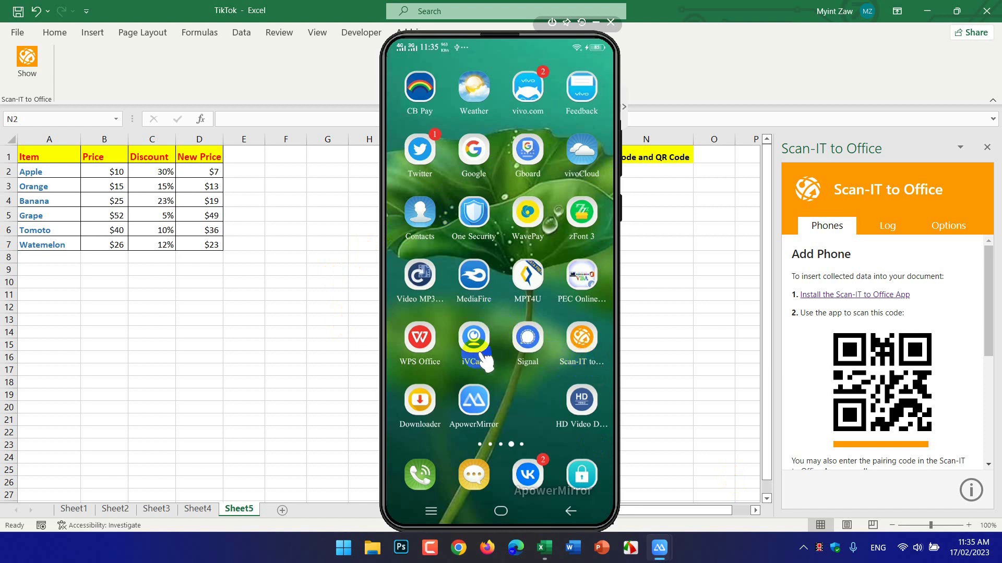
left_click_drag(454, 340, 527, 376)
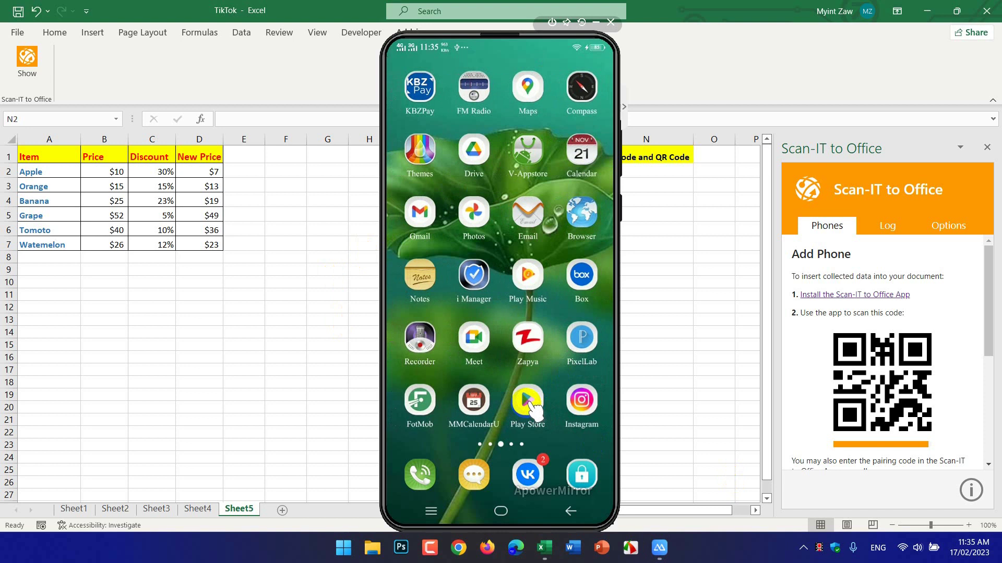
left_click(532, 406)
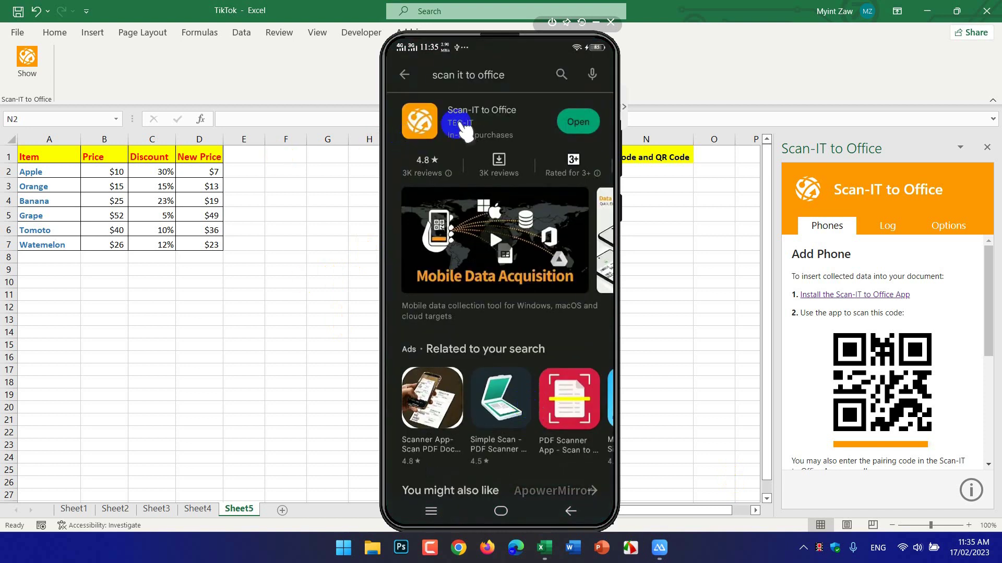
left_click(491, 110)
left_click(573, 127)
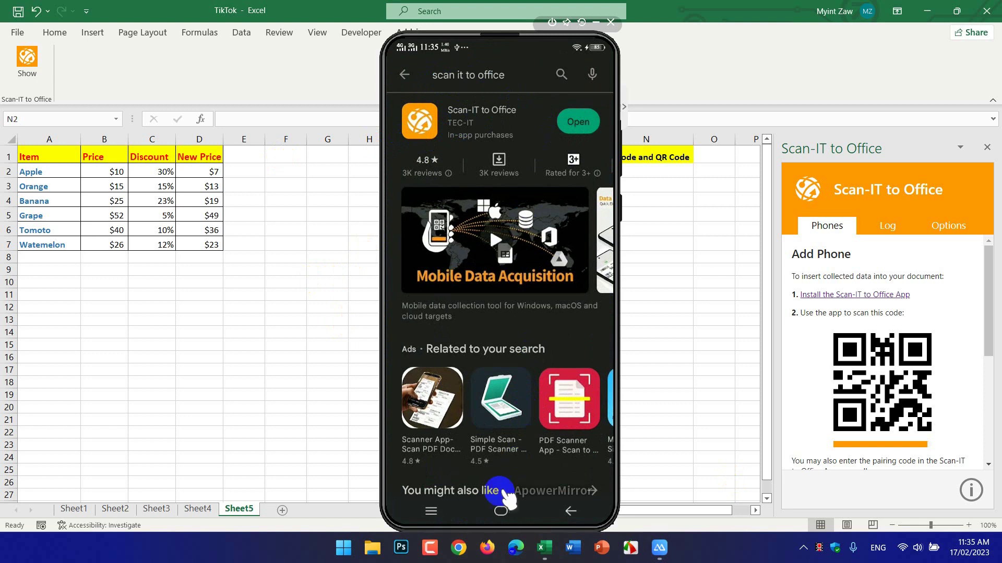
Return to the phone's home screen and launch the Scan-IT to Office app to its barcode form
left_click(502, 511)
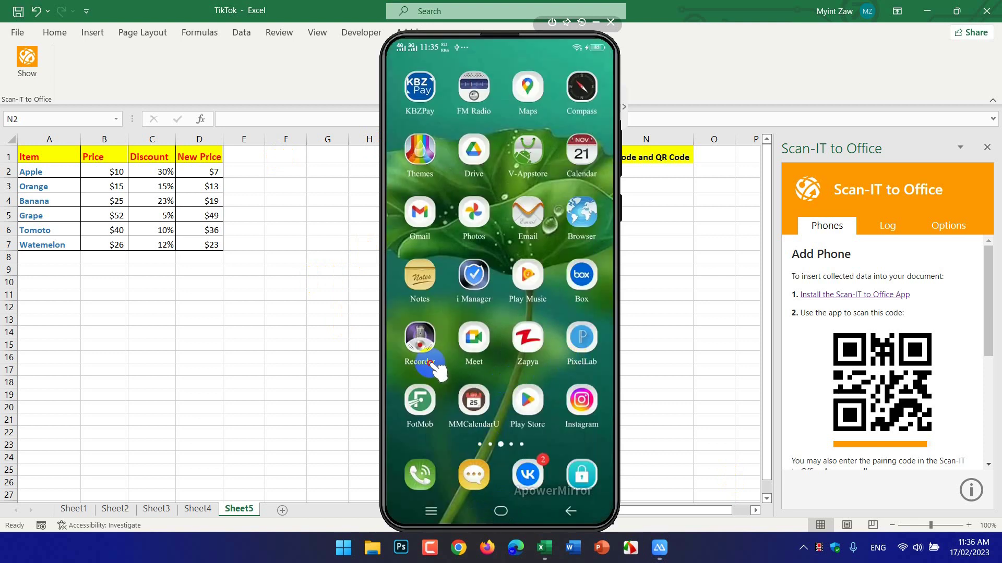
left_click_drag(425, 362, 396, 363)
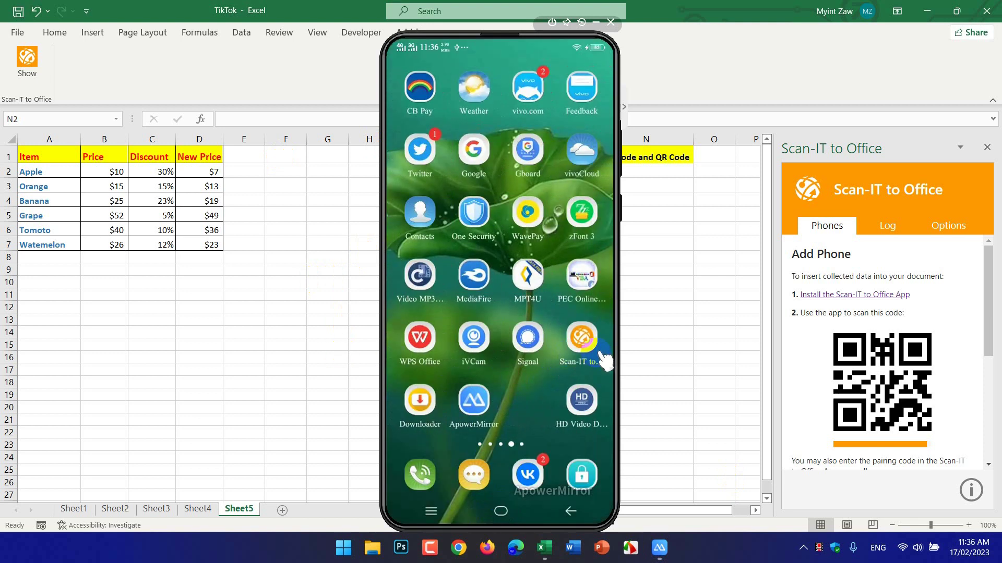
left_click(589, 337)
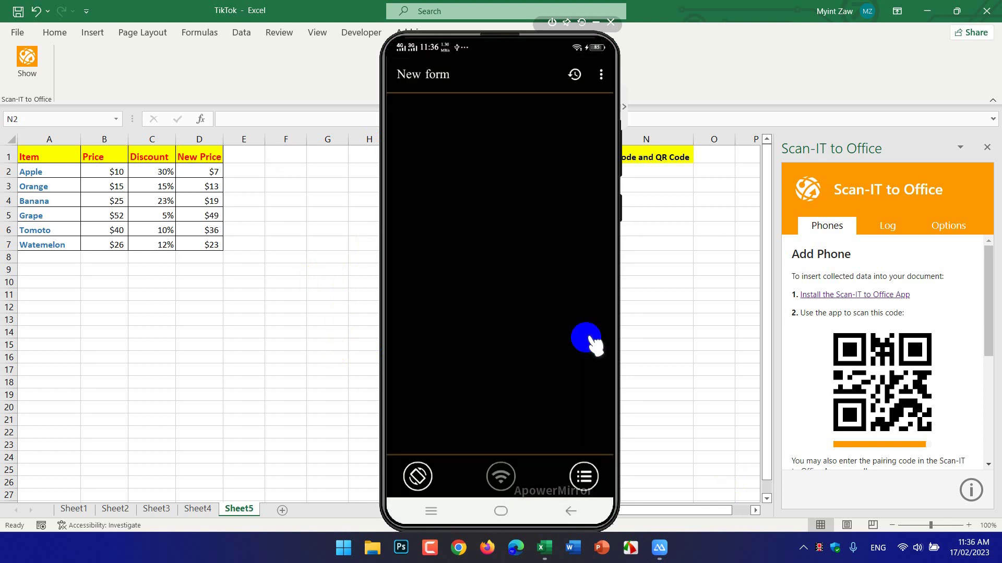
left_click(536, 235)
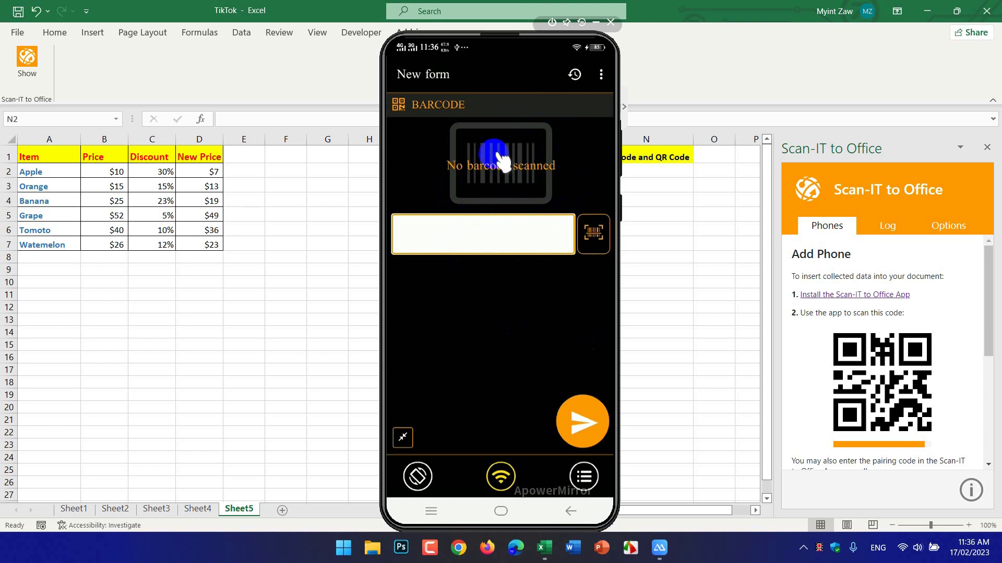
Add a Microsoft Word/Excel connection in the phone app by scanning the add-in's QR code, and return to the barcode form
left_click(601, 75)
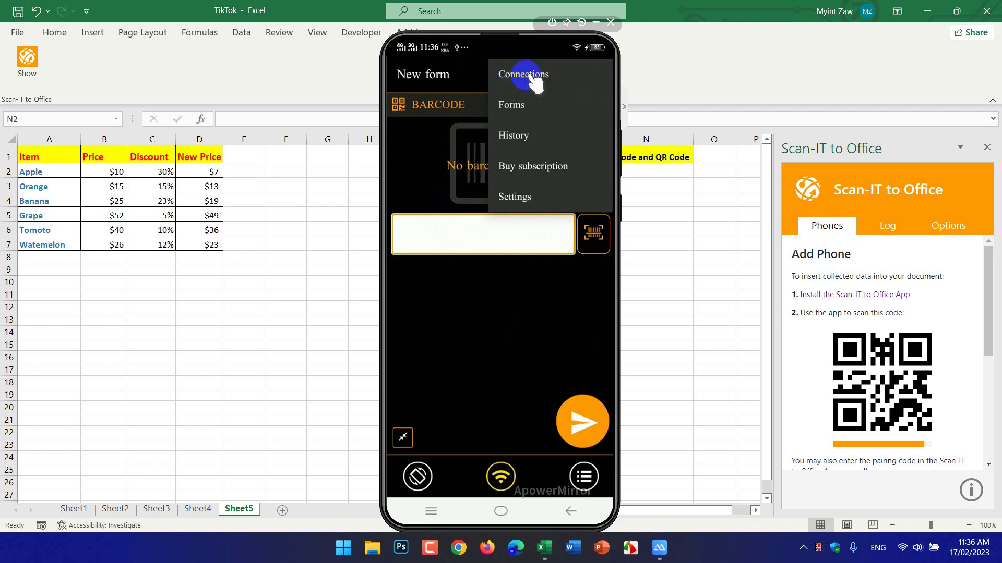
left_click(532, 76)
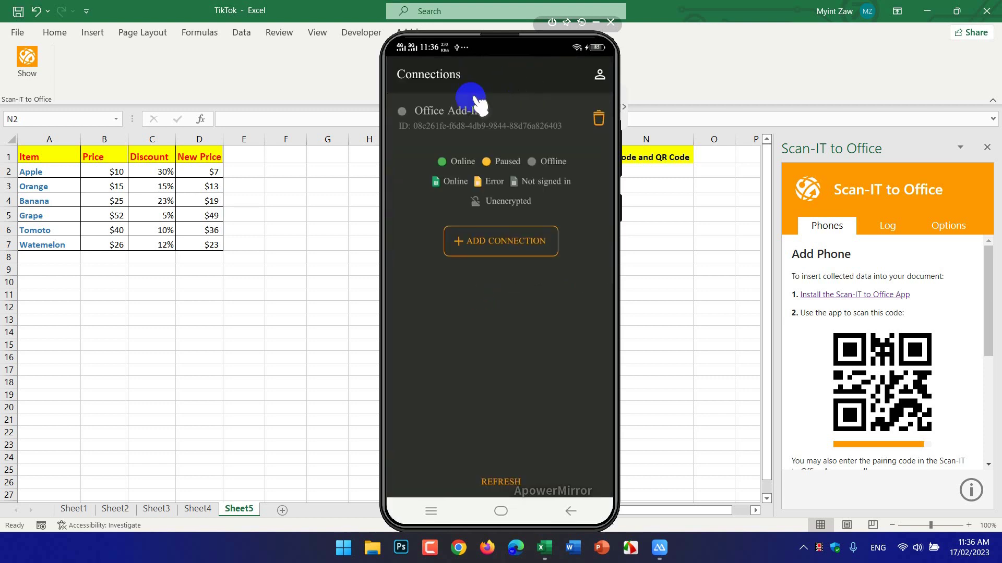
left_click(517, 241)
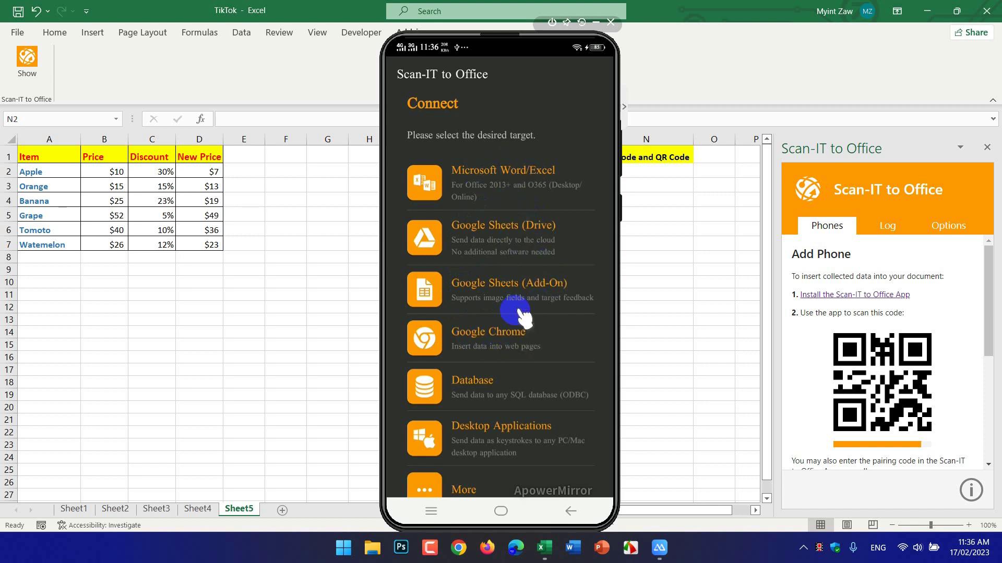
left_click(504, 175)
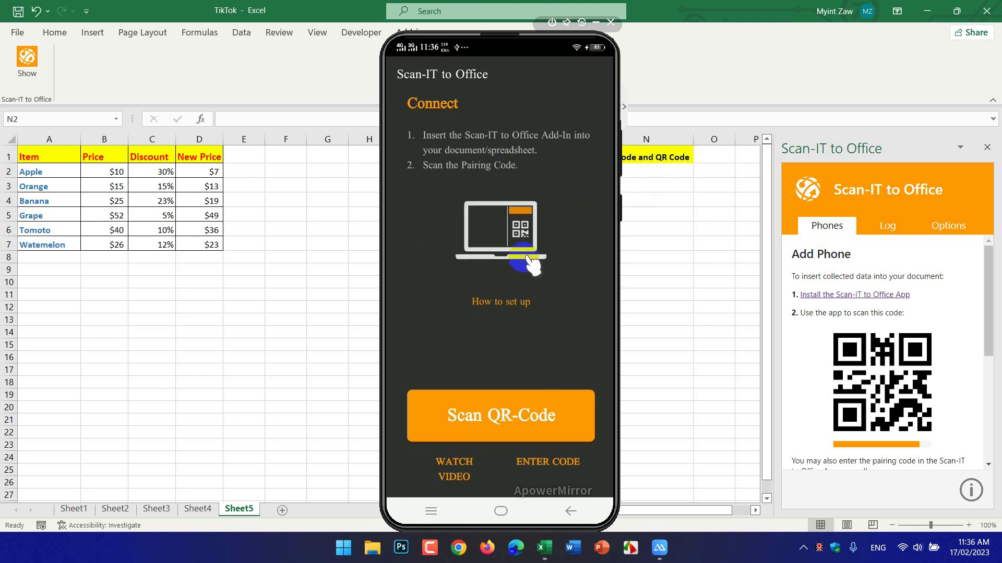
left_click(516, 418)
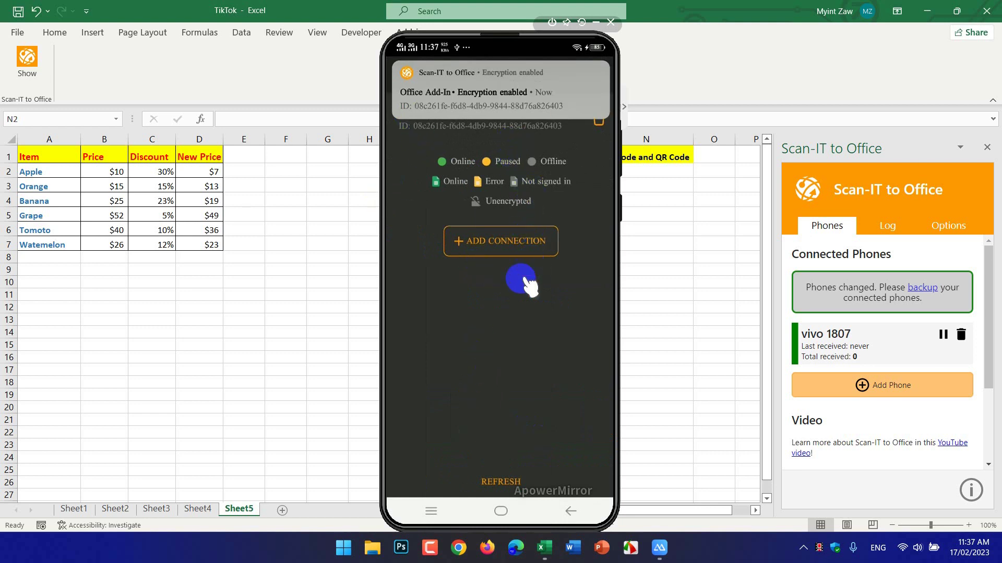
left_click(568, 511)
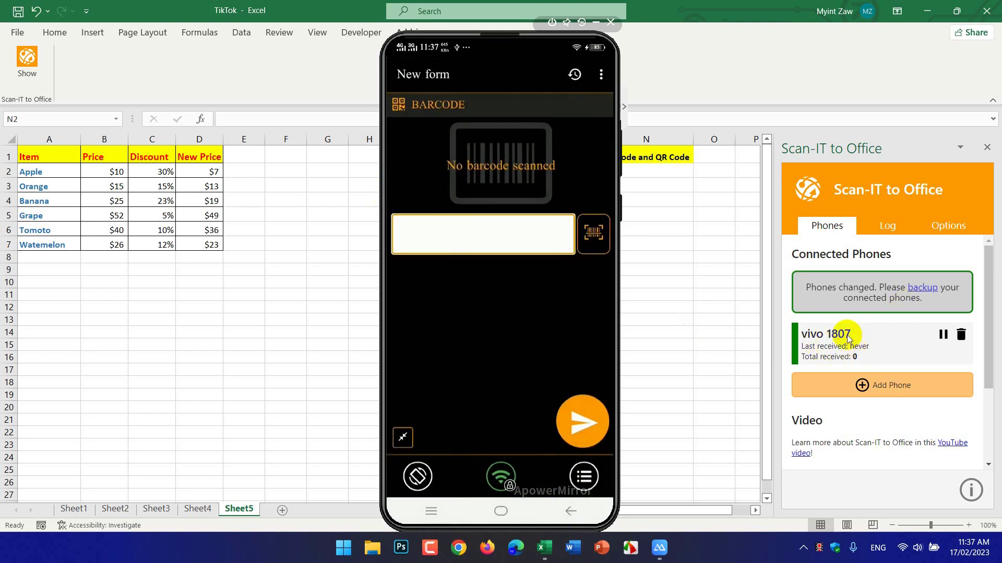
Try entering 8558088 manually in the phone form's barcode field, and clear the field again
left_click(426, 240)
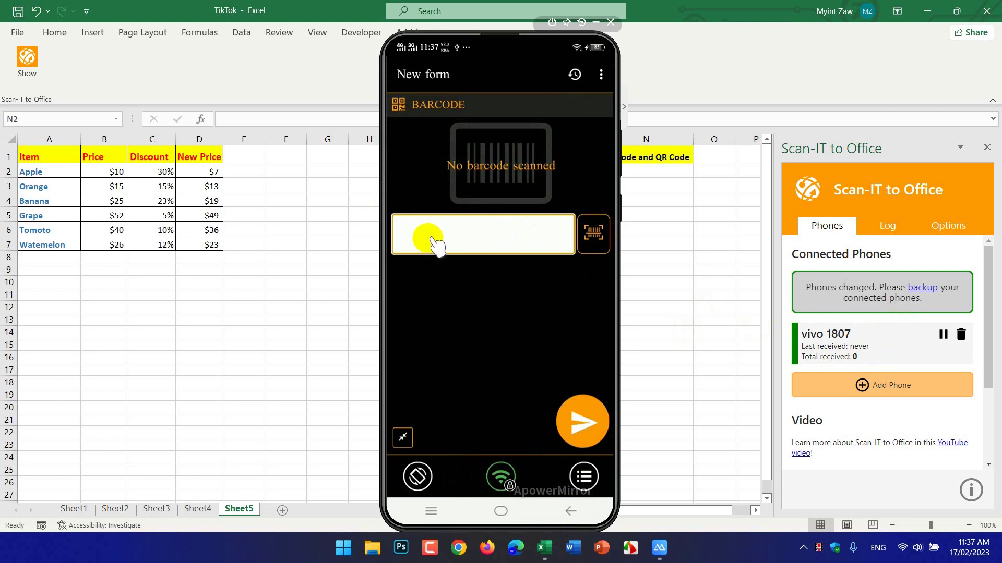
left_click(433, 241)
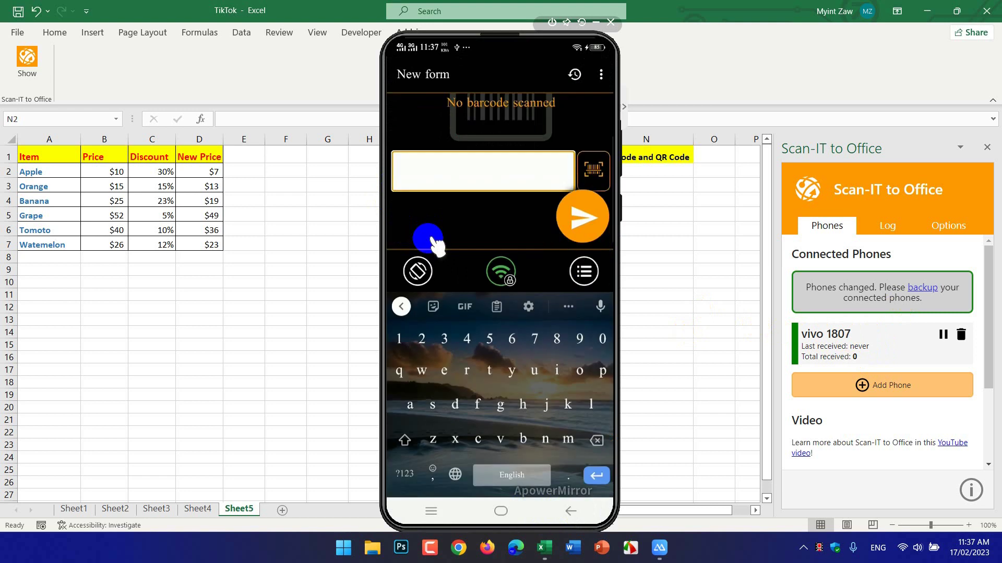
type("8558088")
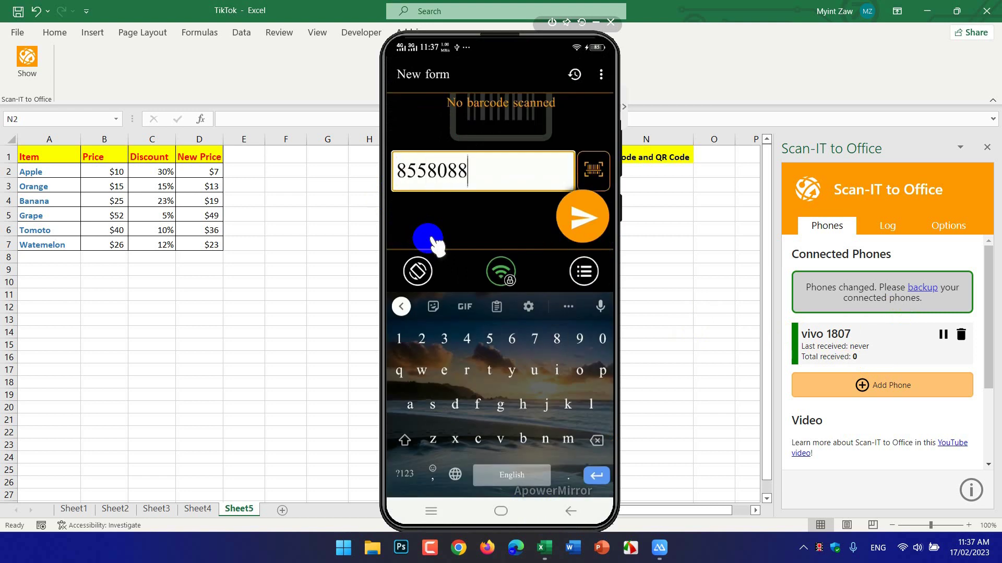
key("BackSpace")
key("BackSpace")
key("BackSpace")
key("BackSpace")
key("BackSpace")
key("BackSpace")
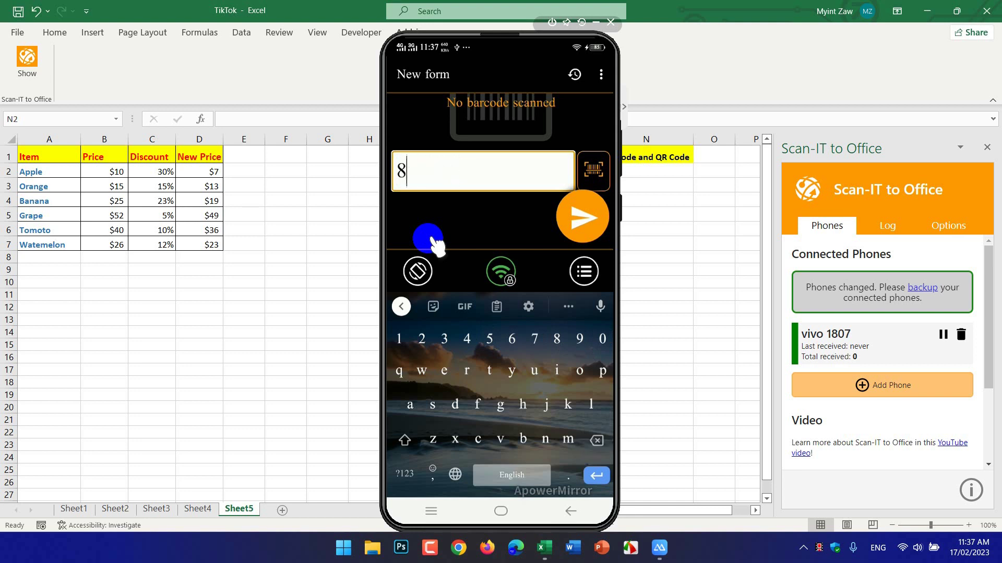
key("BackSpace")
key("BackSpace")
key("BackSpace")
Start the phone app's barcode scanner and move the mirrored phone window aside to uncover the Bar Code and QR Code column
left_click(604, 170)
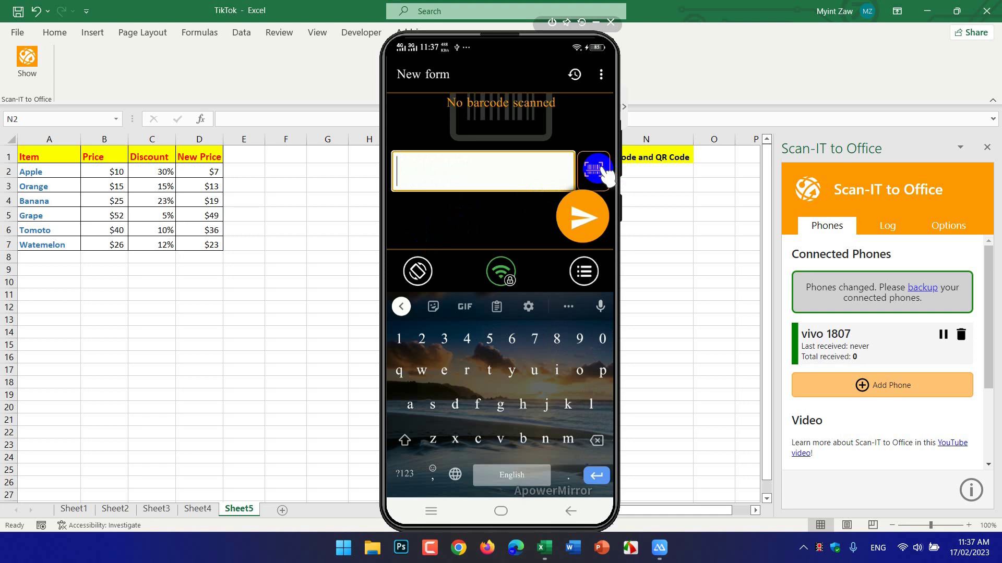
left_click(600, 170)
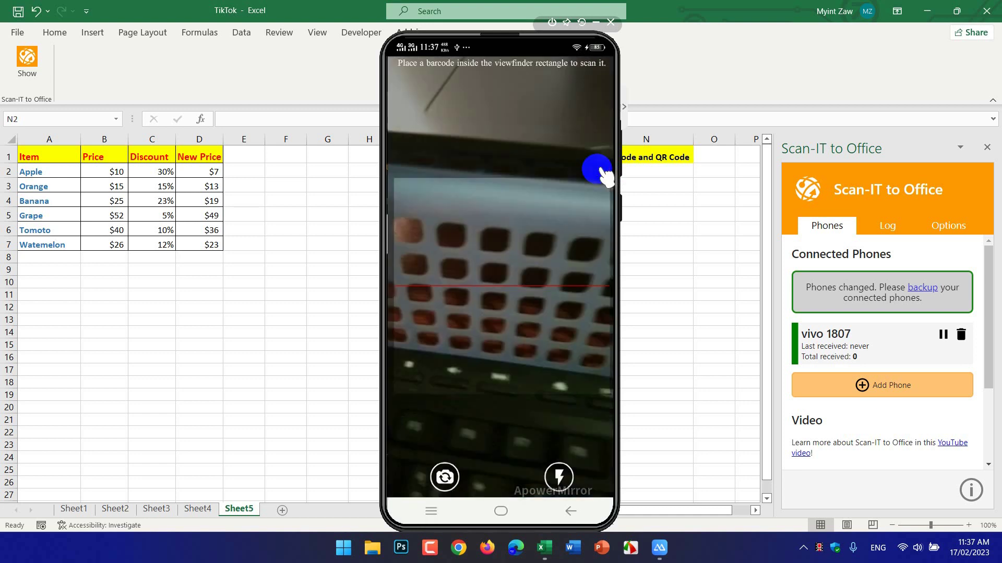
left_click(509, 38)
left_click_drag(509, 38, 429, 38)
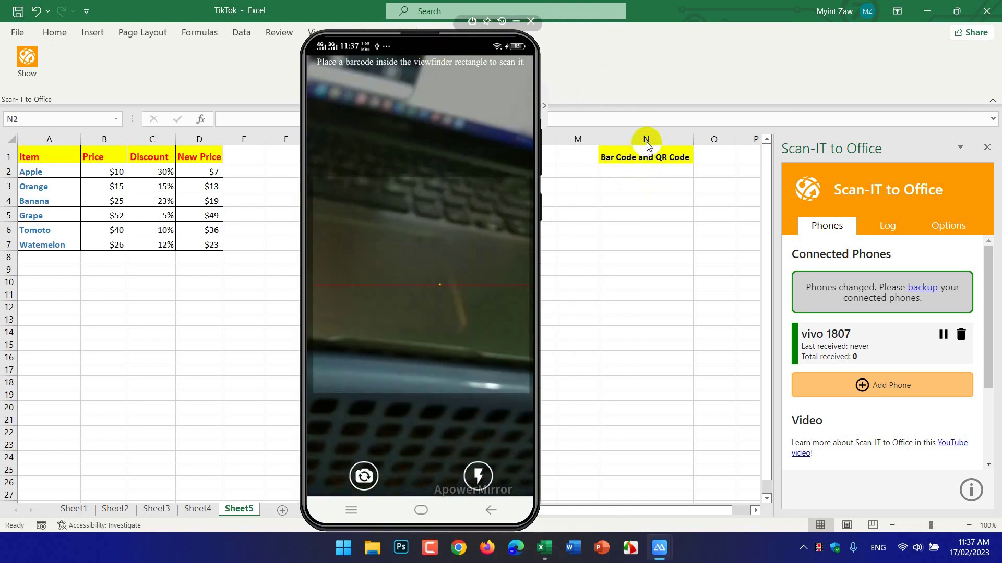
left_click(639, 170)
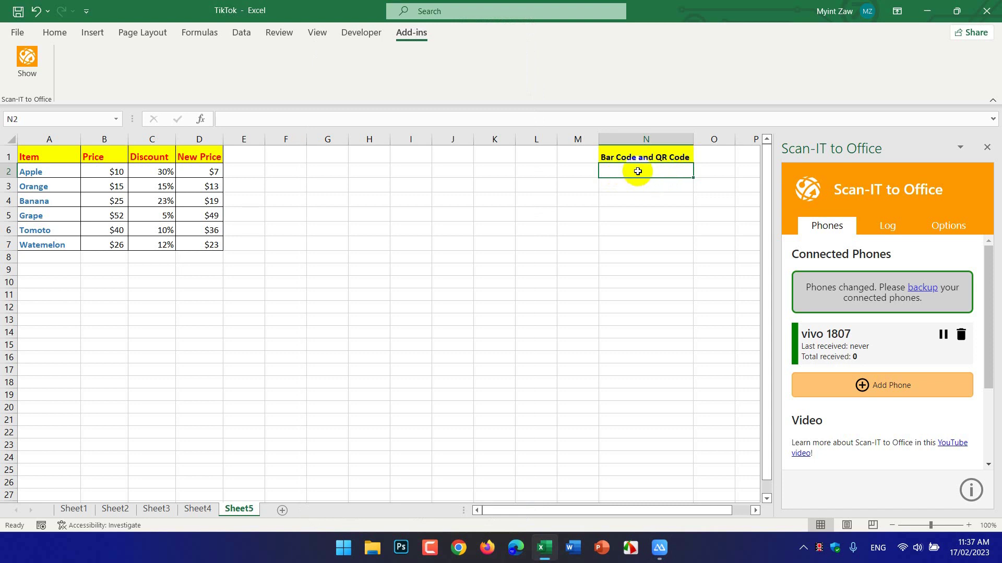
left_click(665, 561)
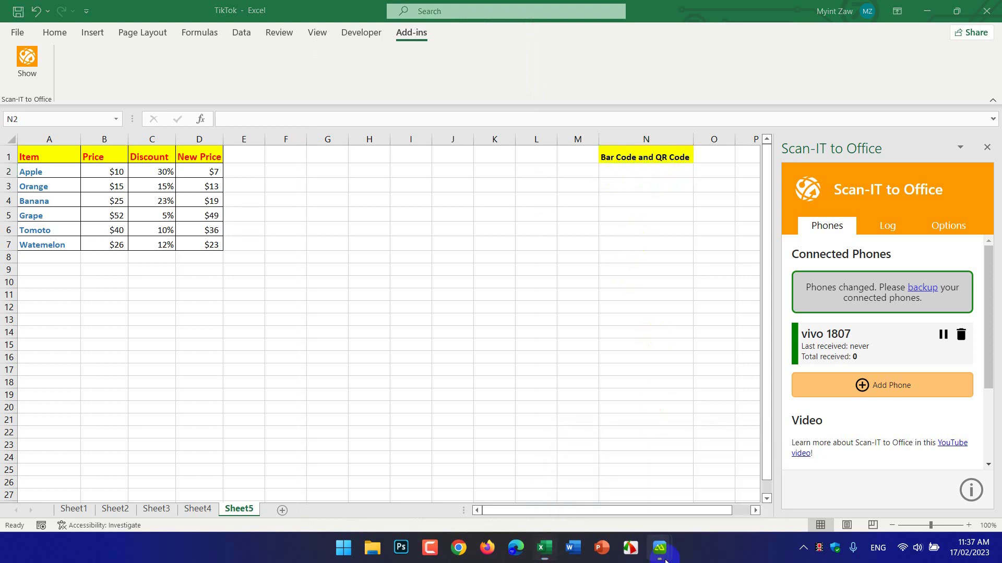
left_click(716, 496)
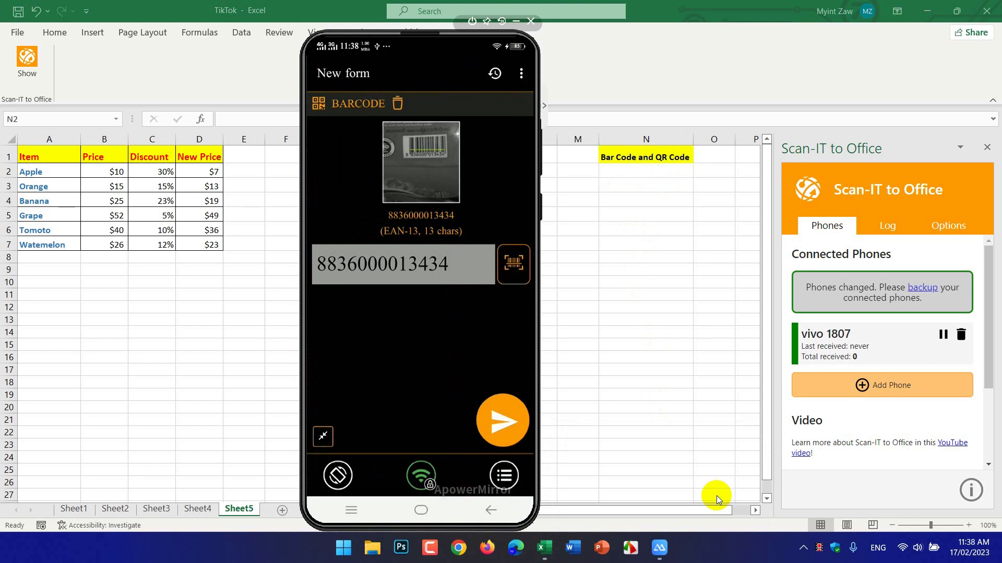
left_click_drag(465, 296, 441, 284)
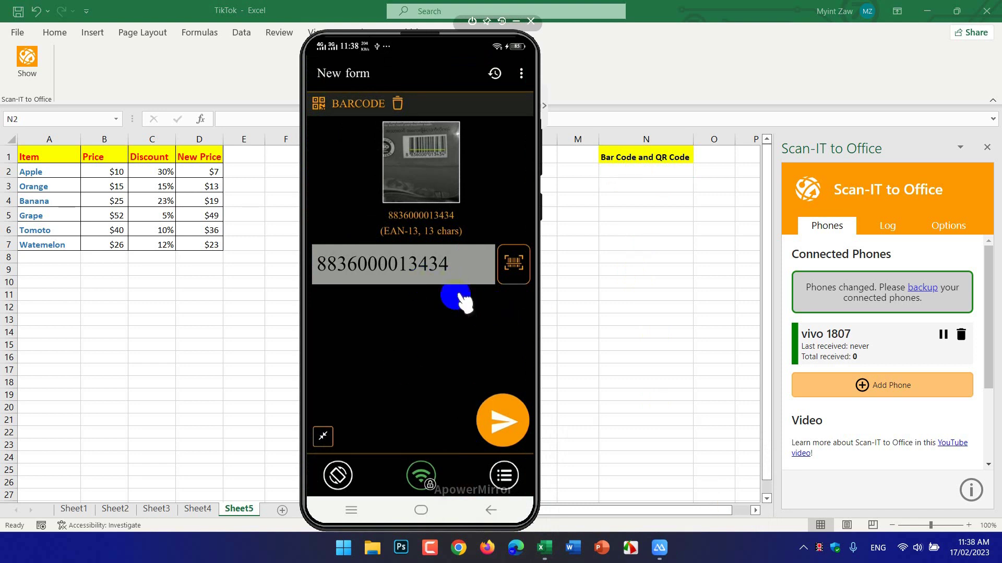
left_click(514, 428)
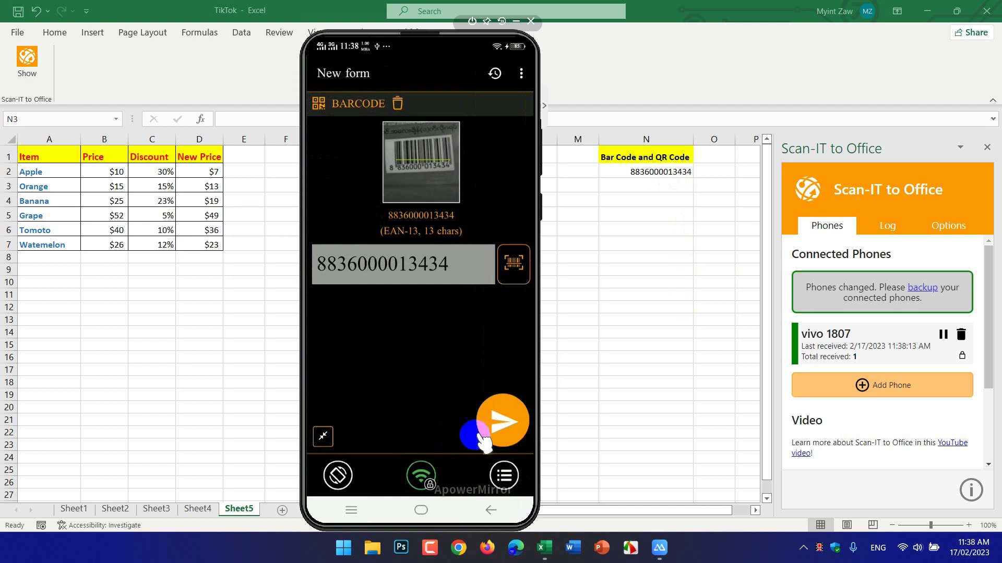
left_click(500, 422)
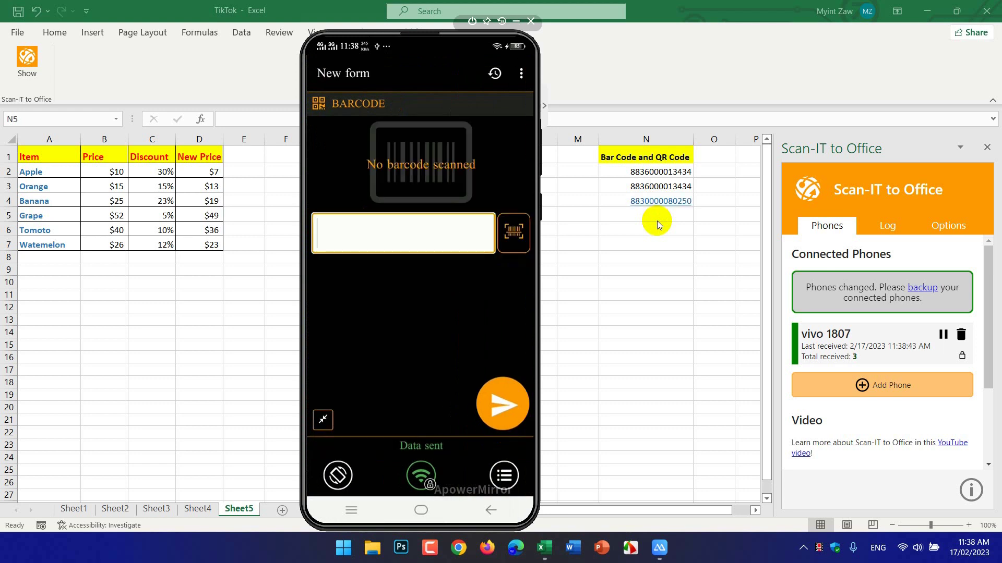
Make N5 the target cell, return to the mirrored phone, scan the product's QR code and send its web address to the worksheet
left_click(660, 215)
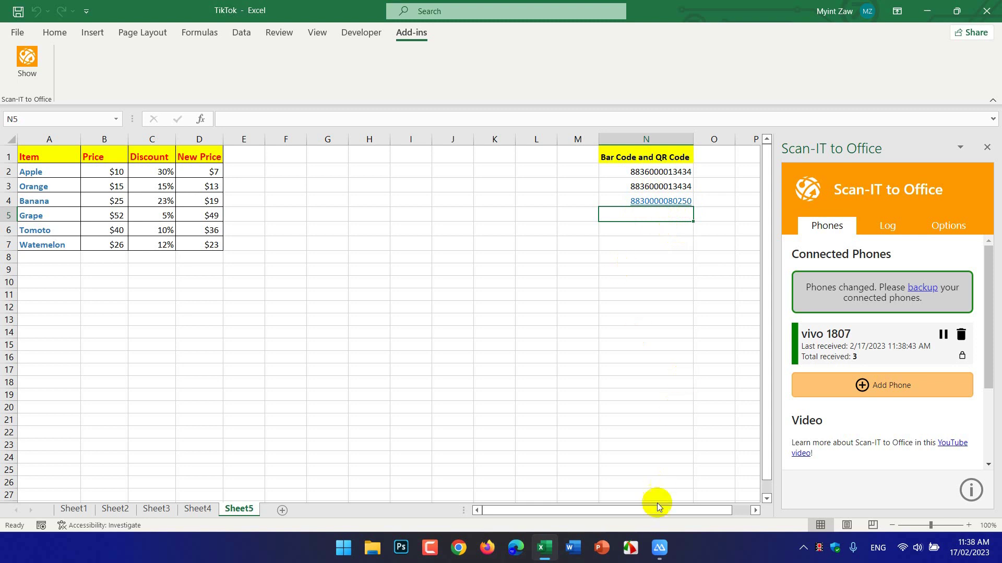
left_click(659, 547)
left_click(727, 497)
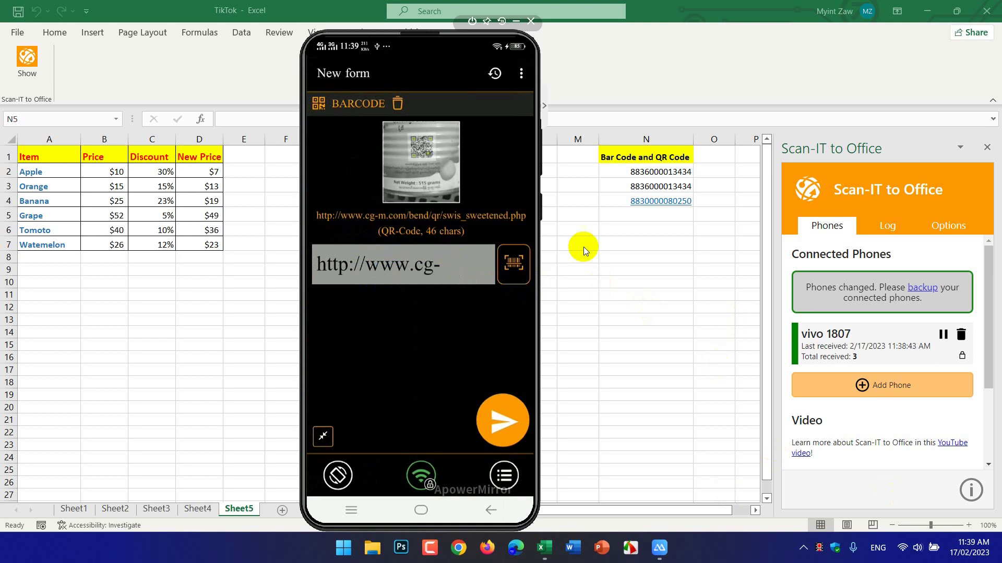
left_click(504, 419)
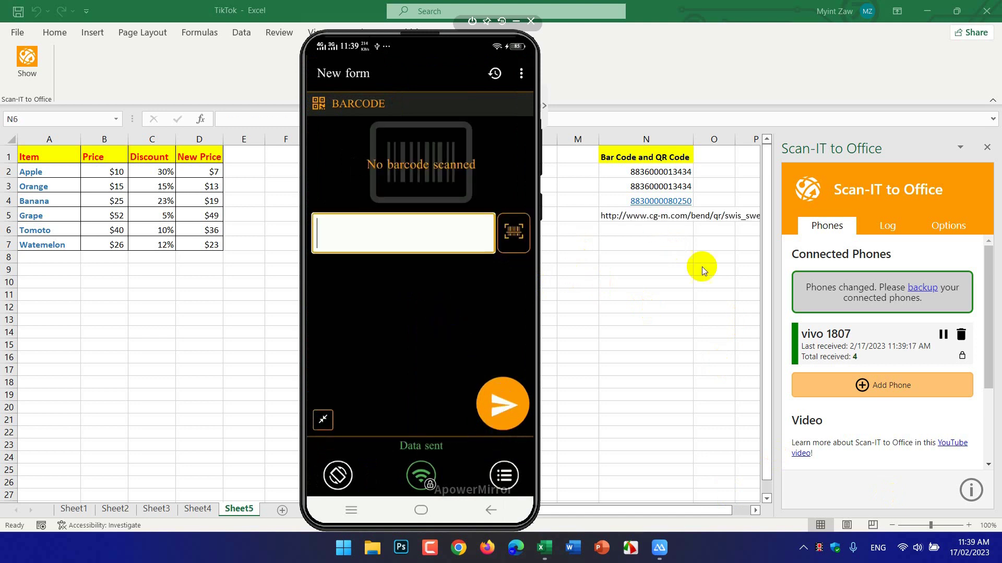
Minimize the mirrored phone window and re-enter the web address in N5 so that it turns into a hyperlink
left_click(516, 22)
double_click(654, 216)
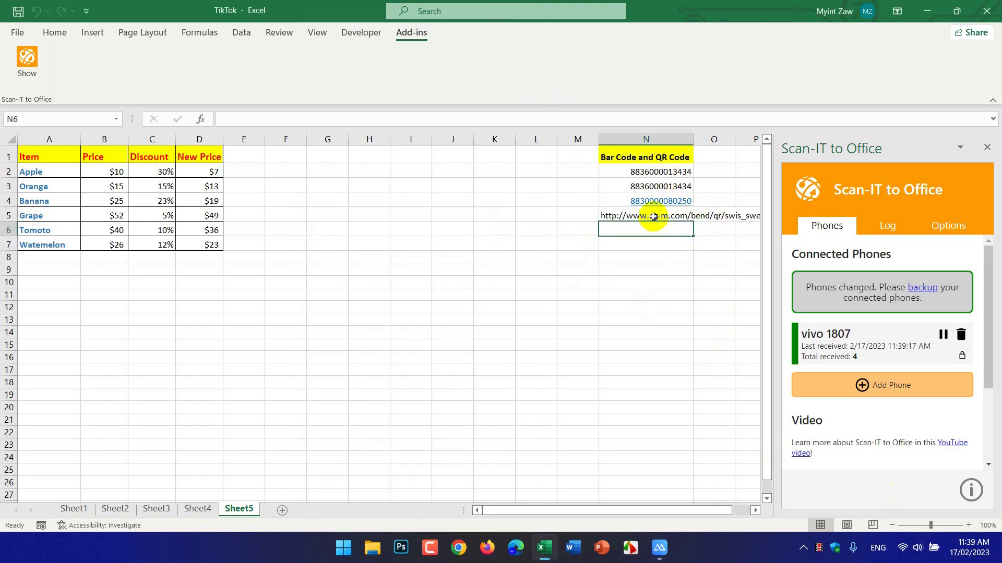
left_click(662, 268)
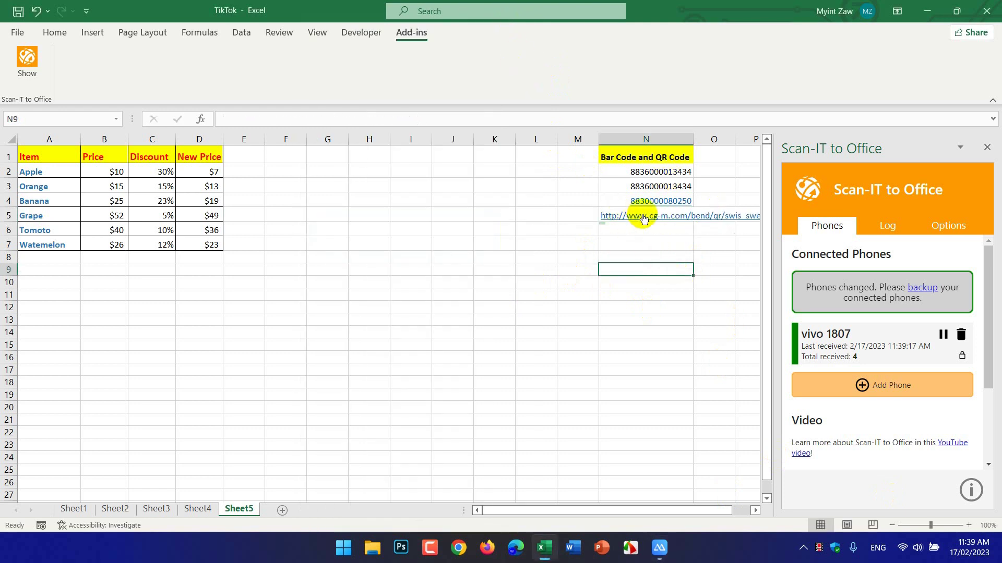